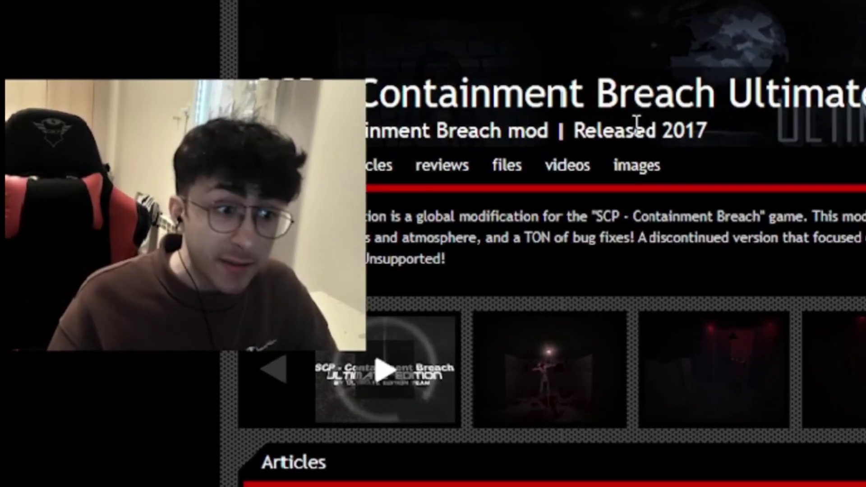
- Scroll the Ultimate Edition mod summary and reveal the Reborn v1.5.3 installer and ZIP downloads
scroll(636, 121, "down", 2)
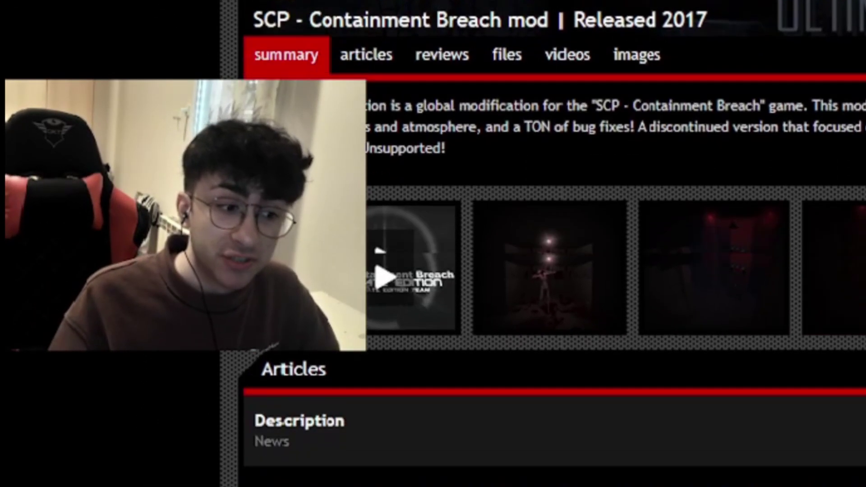
scroll(569, 275, "down", 2)
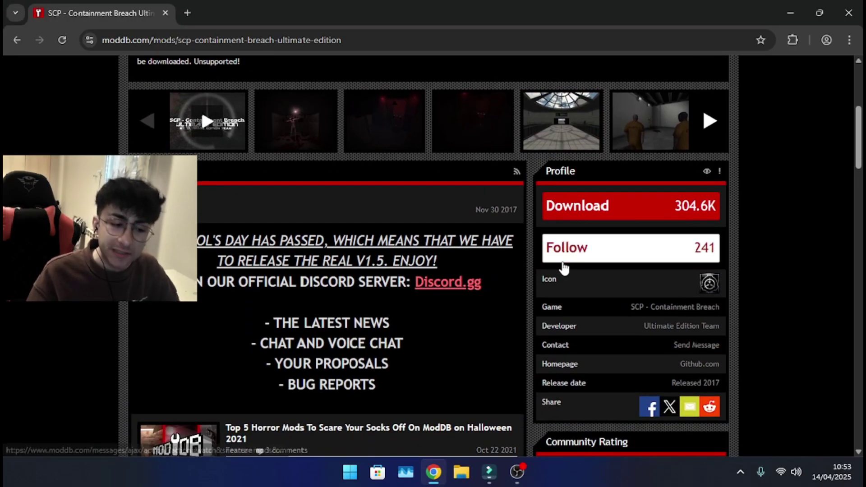
left_click(564, 266)
scroll(555, 288, "down", 4)
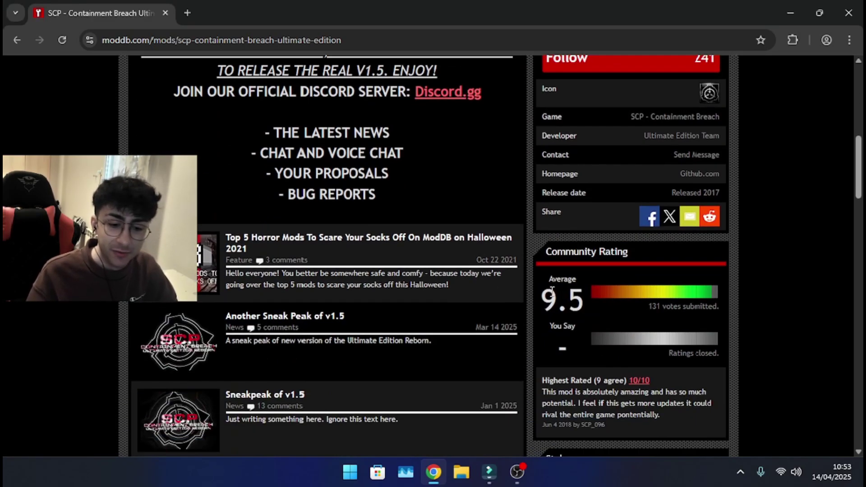
scroll(462, 188, "up", 3)
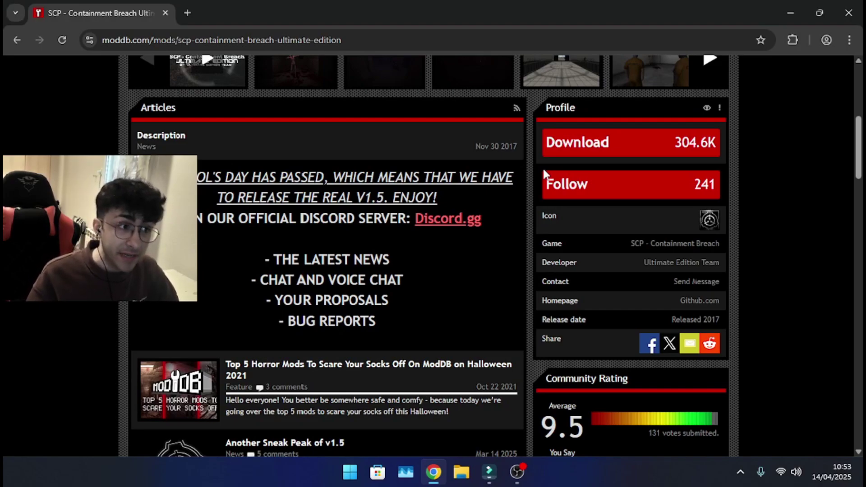
mouse_move(558, 153)
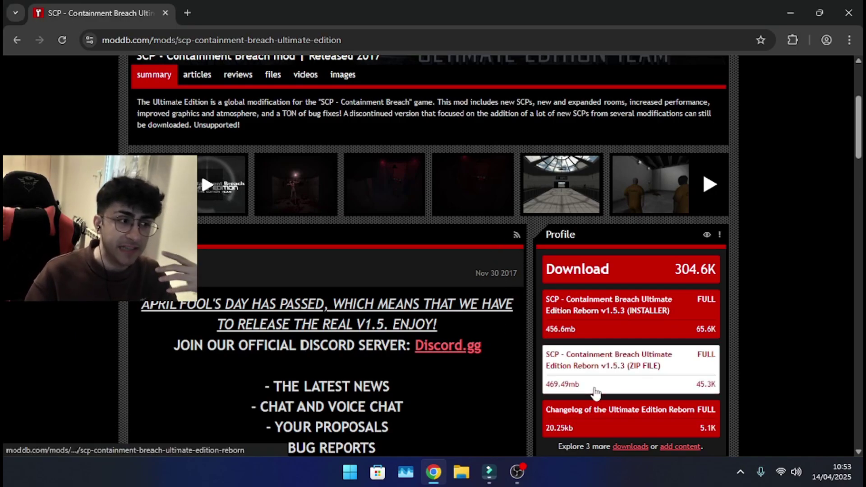
- Scroll the Reborn v1.5.3 ZIP file page and its news announcing the real V1.5 release
scroll(444, 397, "down", 2)
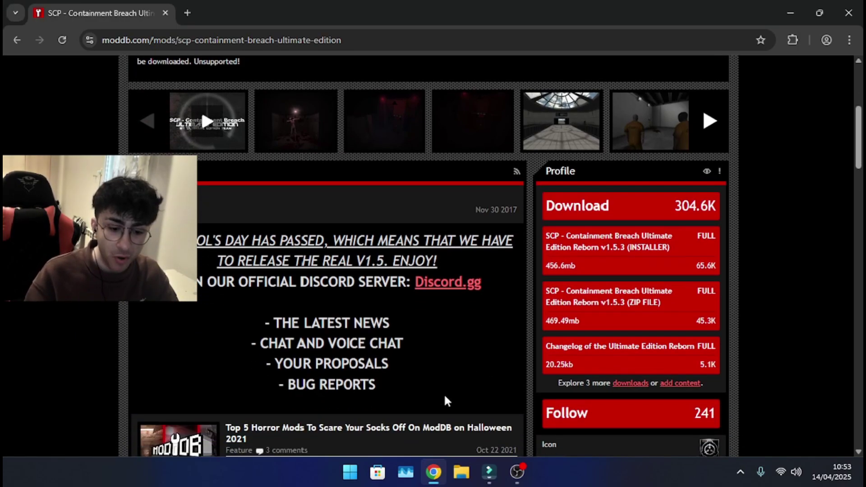
scroll(445, 399, "up", 1)
scroll(446, 400, "up", 3)
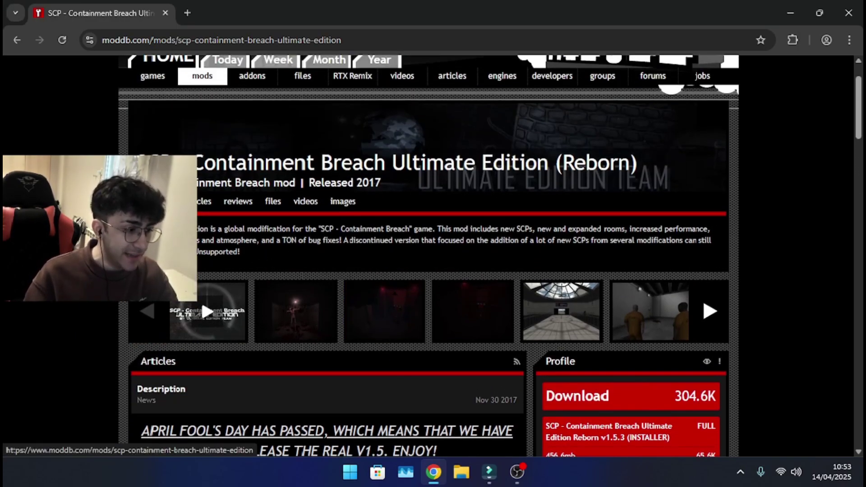
scroll(227, 256, "down", 3)
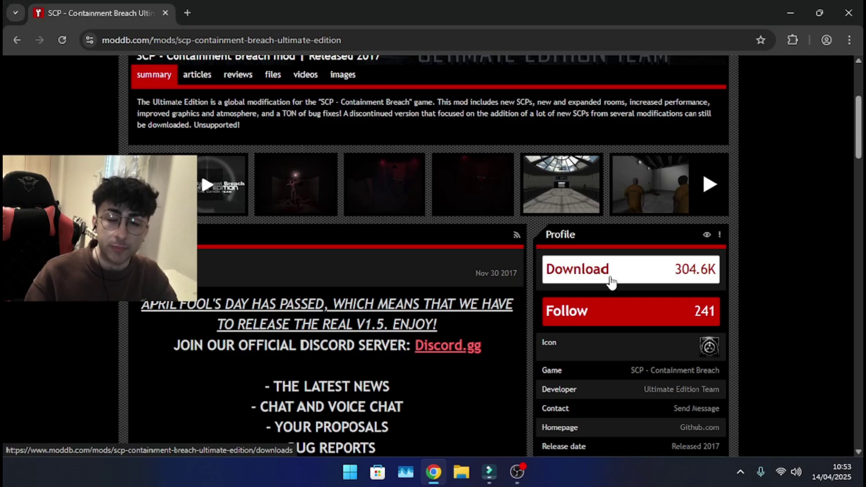
scroll(611, 282, "down", 4)
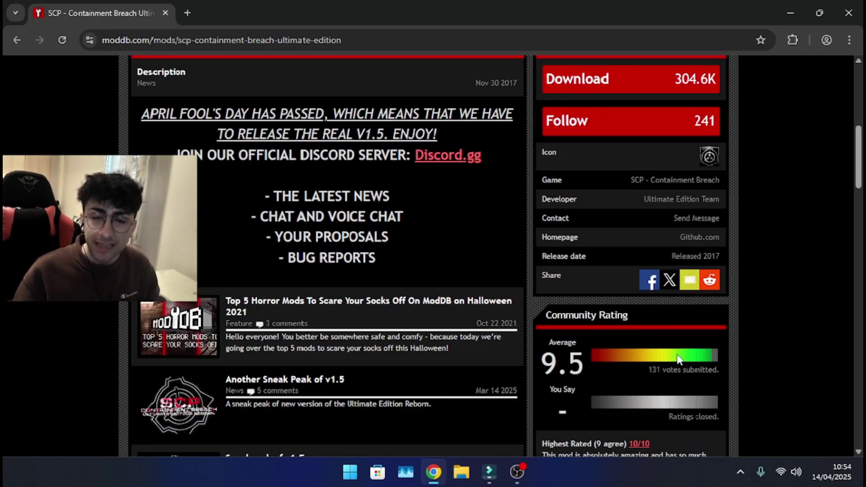
scroll(355, 265, "down", 4)
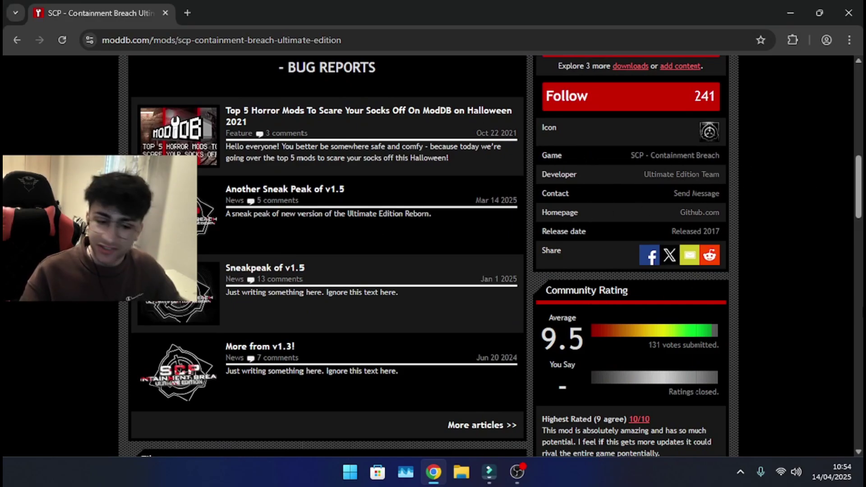
scroll(637, 230, "up", 1)
scroll(618, 159, "up", 5)
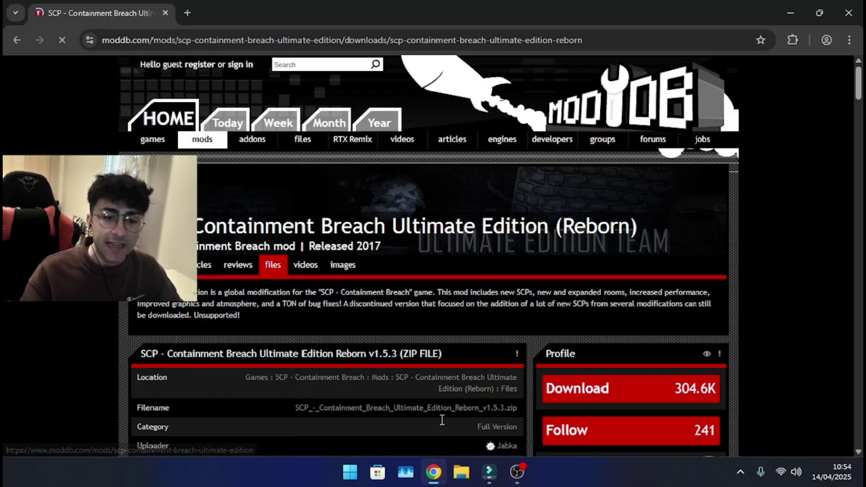
- Start the 469.49mb Reborn v1.5.3 ZIP download with Download Now
scroll(392, 316, "down", 5)
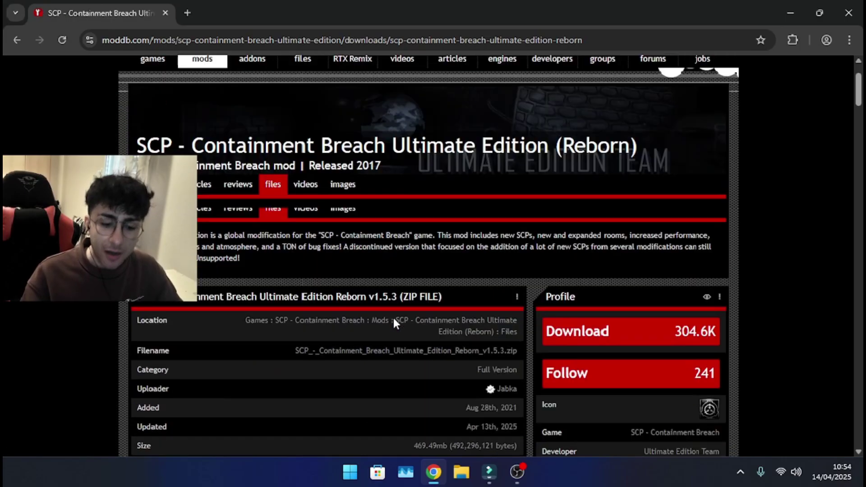
scroll(388, 311, "up", 1)
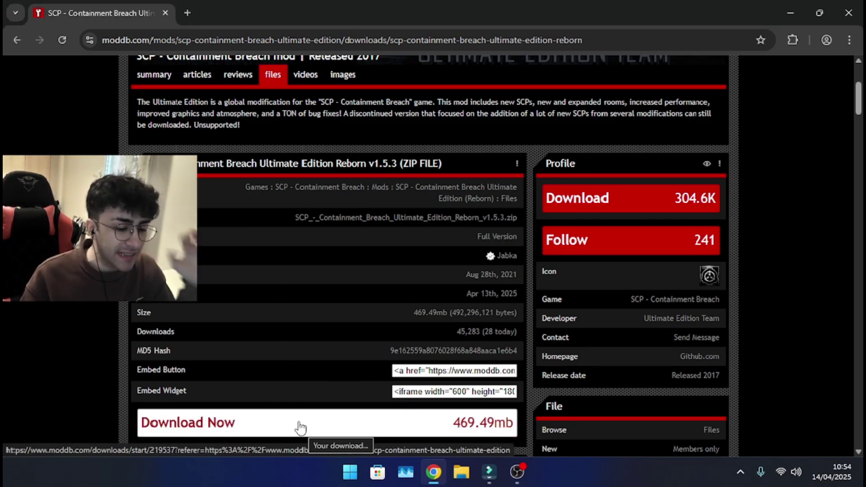
left_click(300, 429)
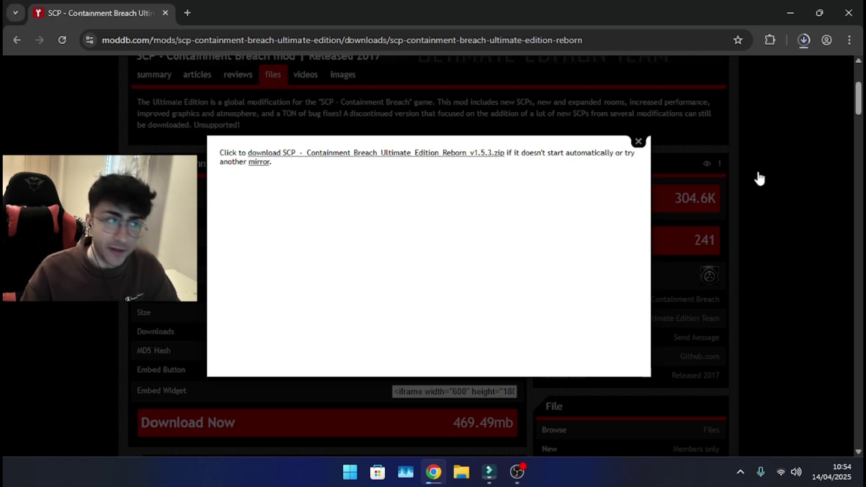
- Dismiss the download pop-up and look over the ZIP file's details
left_click(708, 175)
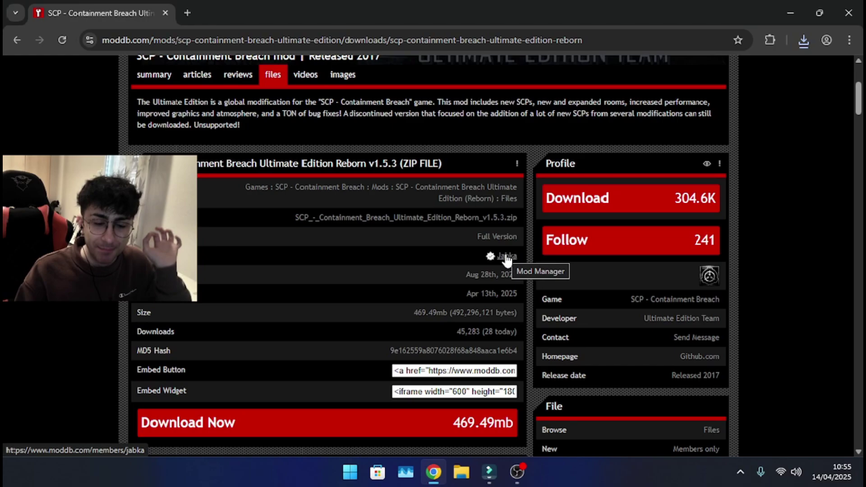
scroll(524, 237, "down", 4)
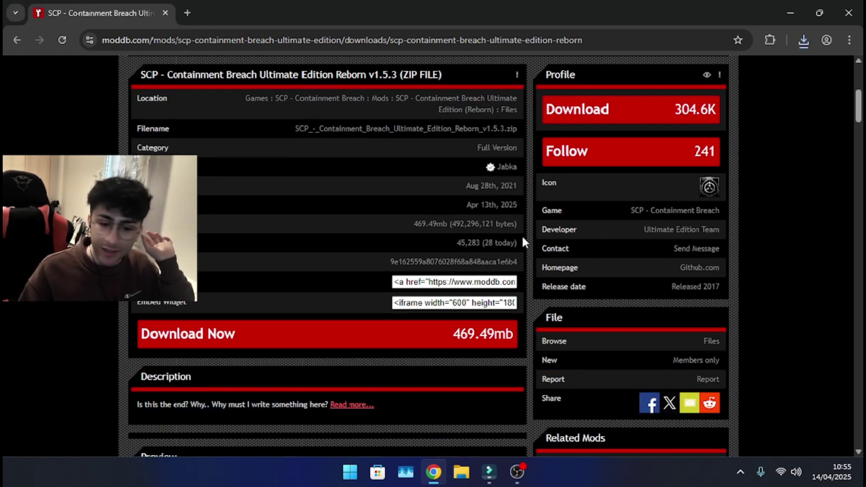
scroll(528, 237, "up", 5)
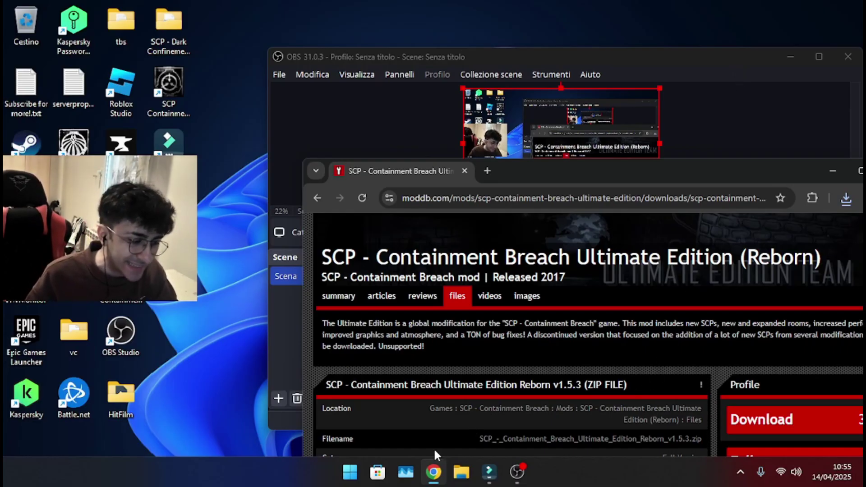
- Drag the SCP game folder from the downloaded Reborn ZIP onto the desktop
left_click(842, 202)
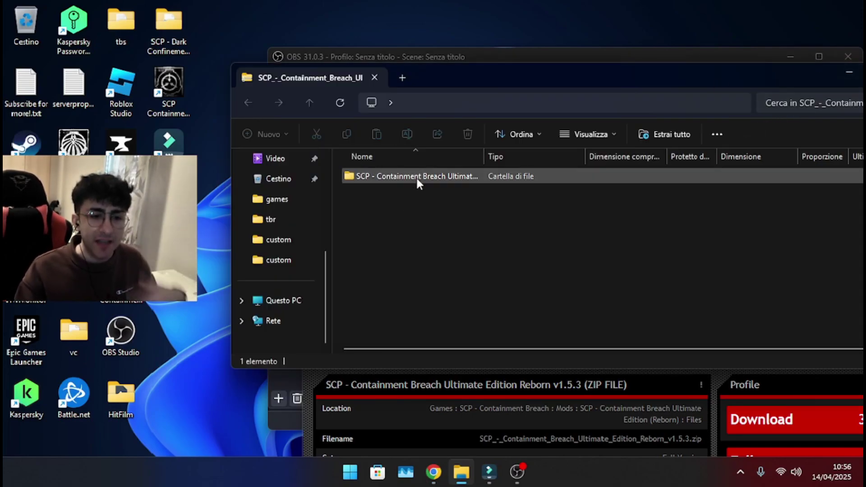
left_click_drag(369, 178, 415, 194)
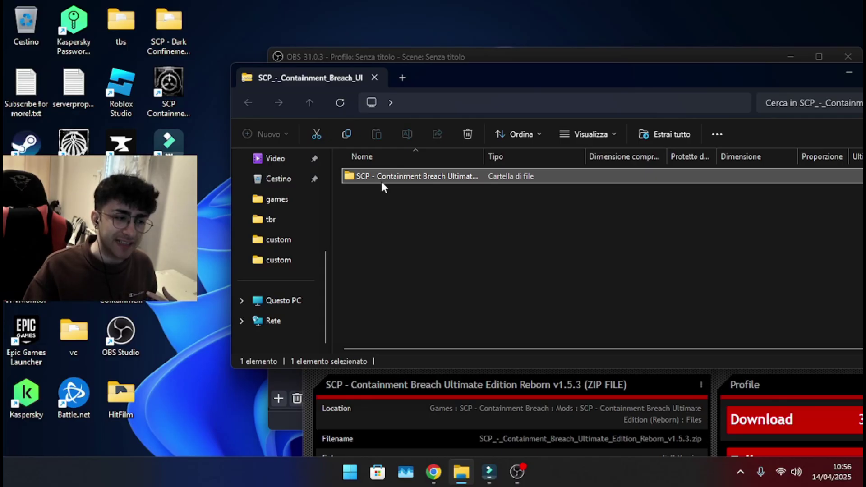
left_click_drag(707, 127, 369, 332)
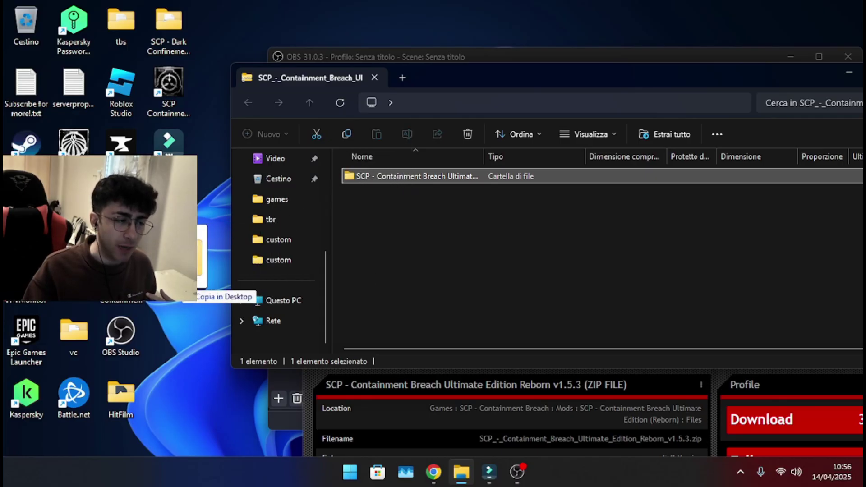
left_click_drag(189, 288, 191, 291)
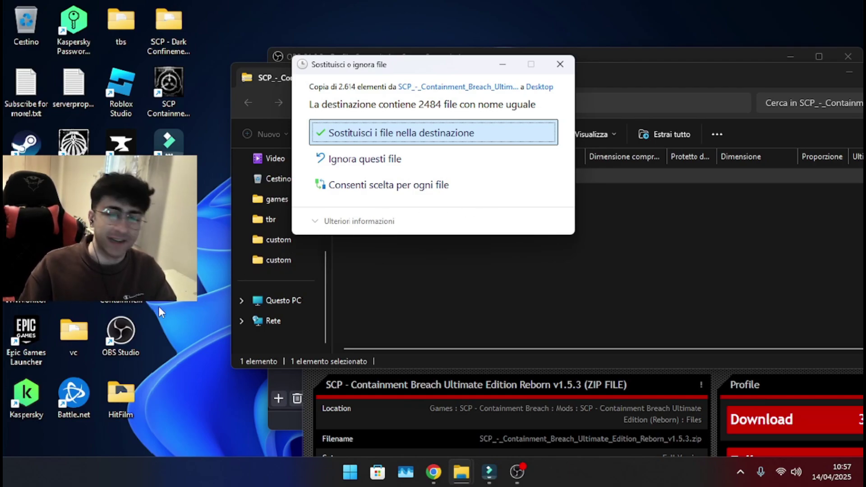
- Replace the 2484 same-named desktop files, then run the game .exe in the copied v1.5.3 folder
left_click(492, 141)
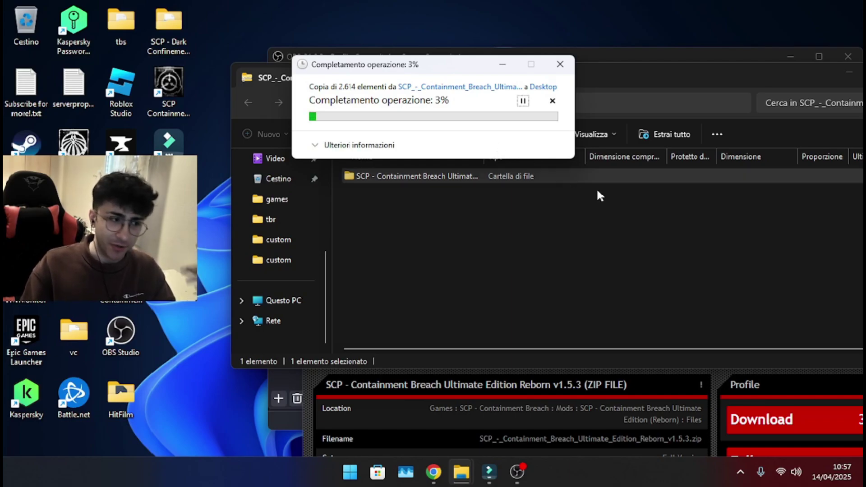
double_click(570, 179)
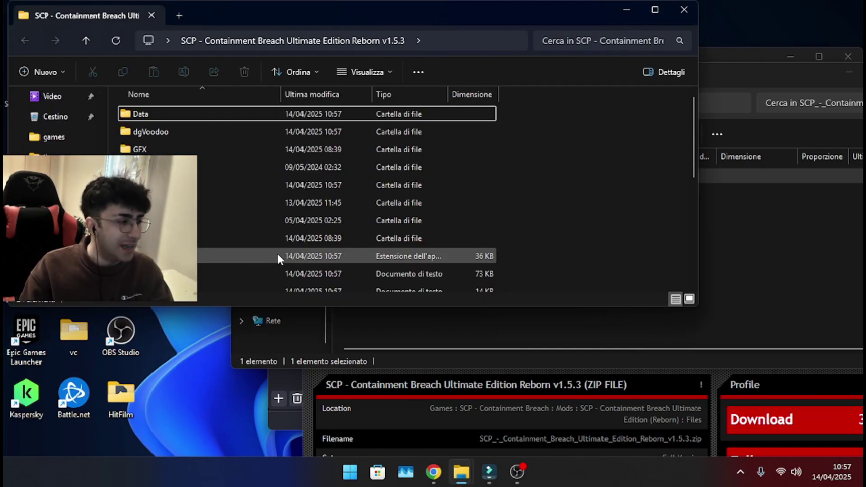
scroll(277, 252, "down", 5)
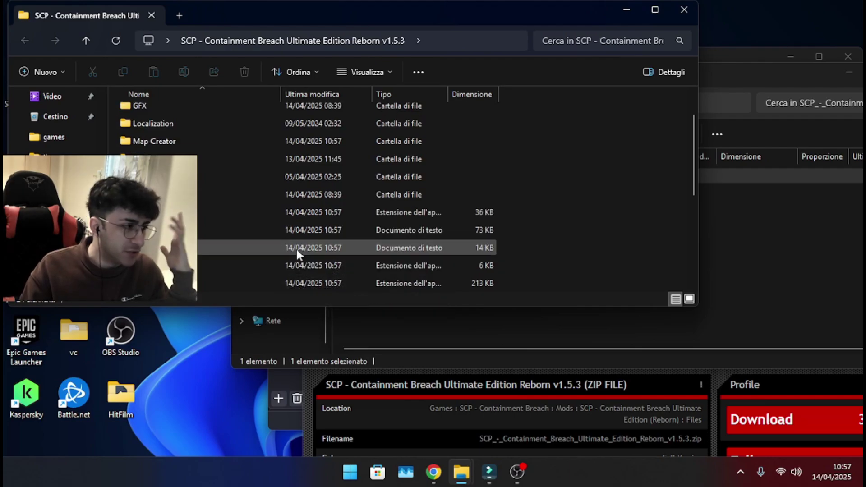
double_click(277, 284)
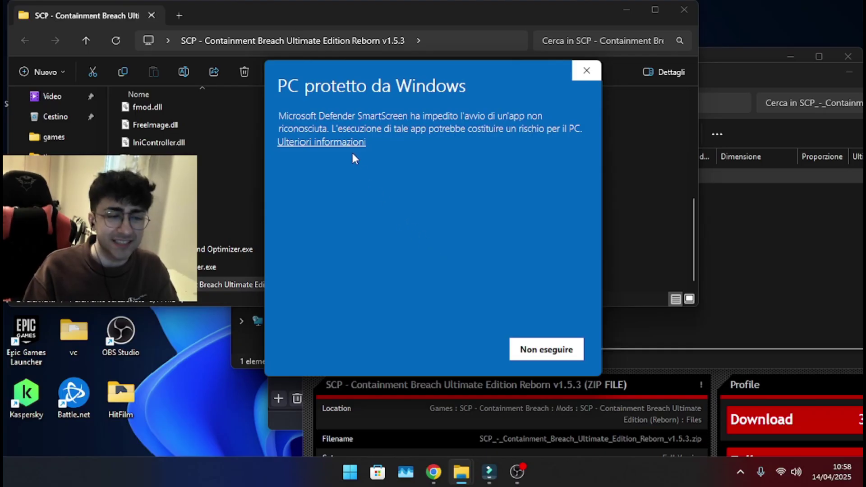
- Allow the blocked game through SmartScreen ('Esegui comunque') and move Kaspersky's clean scan result aside
left_click(348, 142)
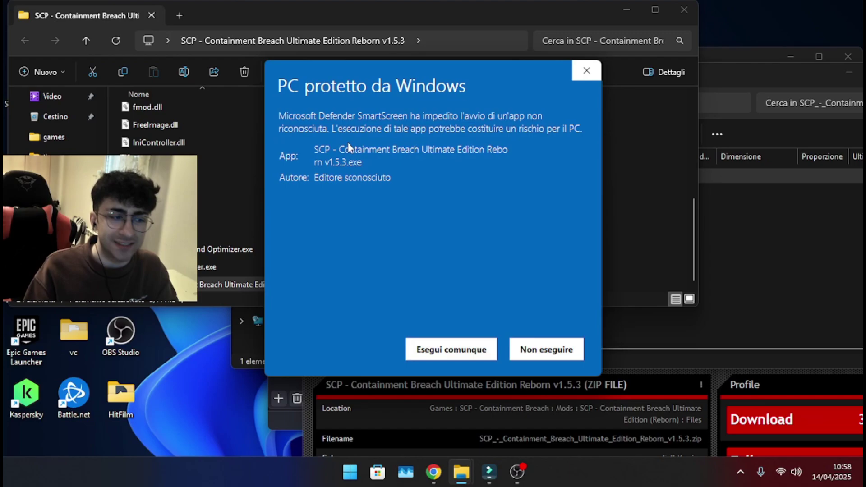
left_click(464, 354)
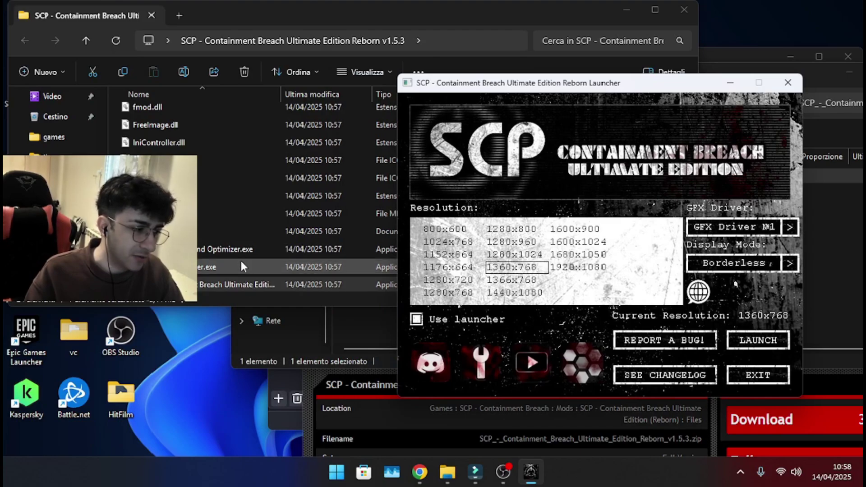
left_click(246, 285)
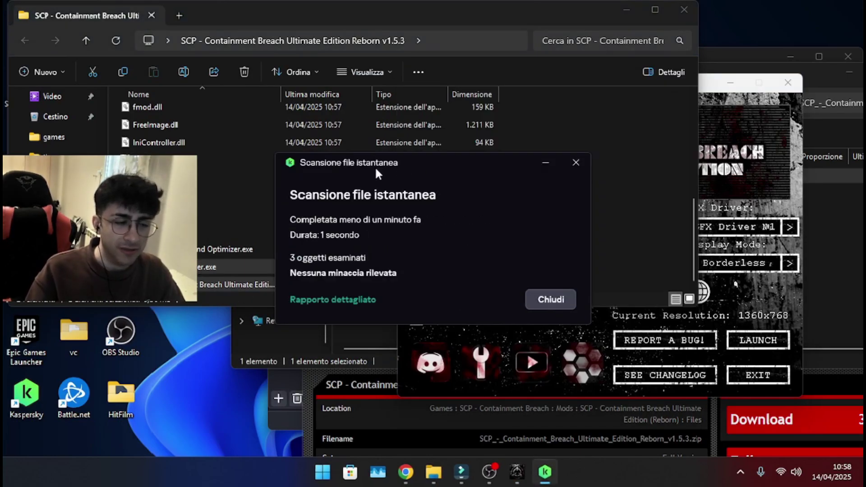
left_click_drag(376, 170, 519, 166)
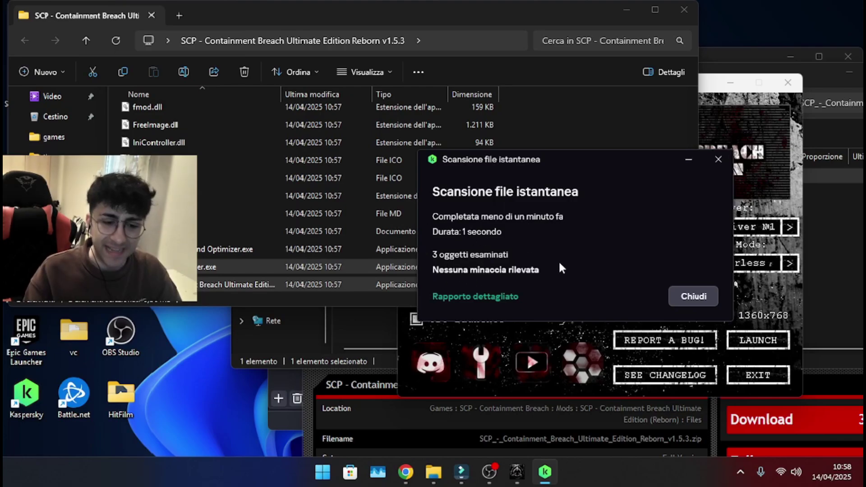
- Close the scan result, launch from the launcher, and skip the flashing-images warning to the v1.5.3 main menu
left_click(688, 298)
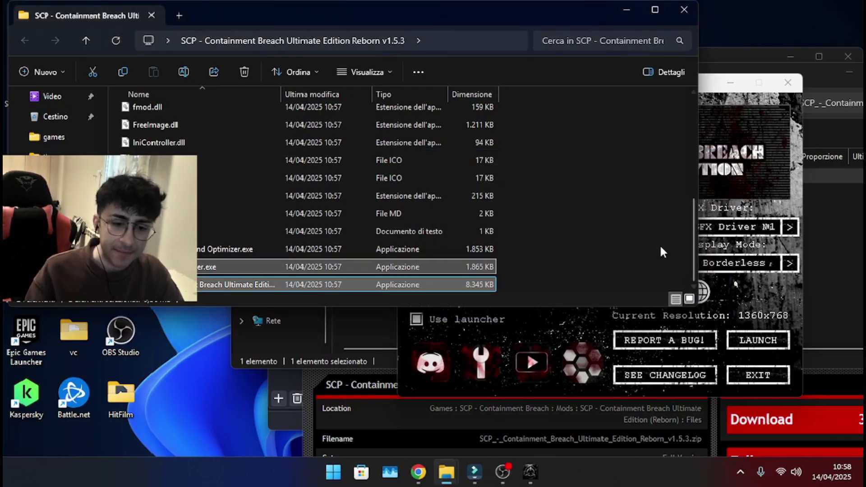
left_click(725, 310)
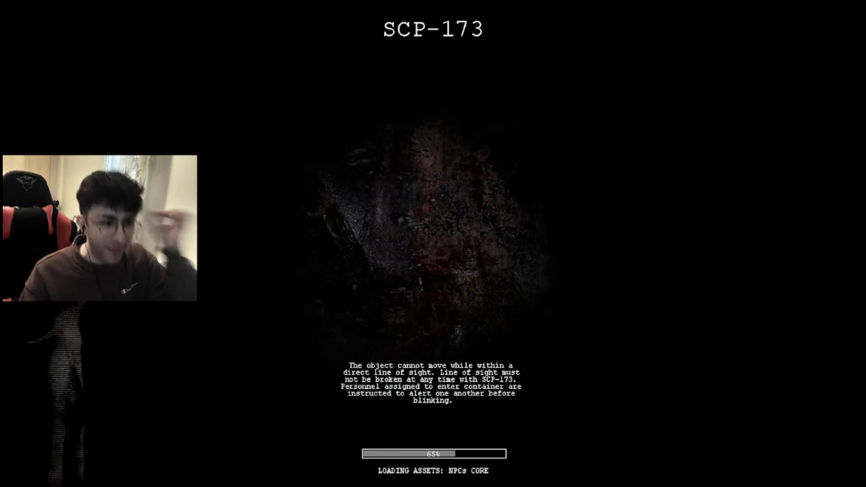
key("space")
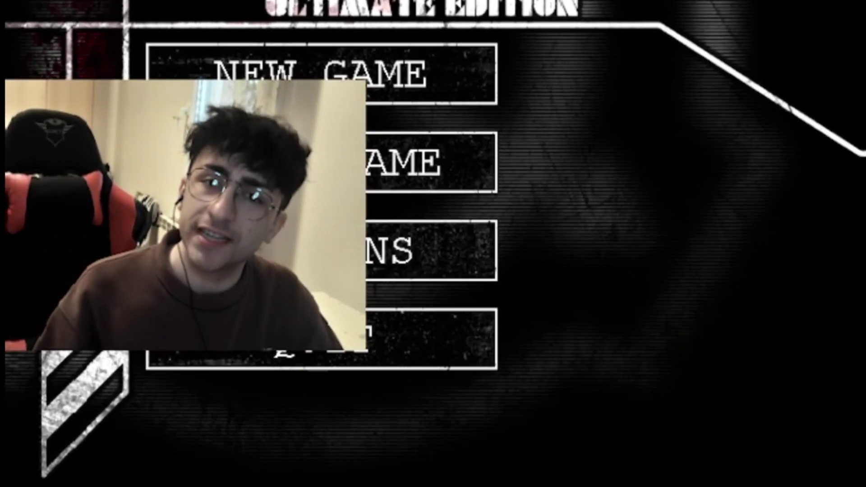
key("alt+Tab")
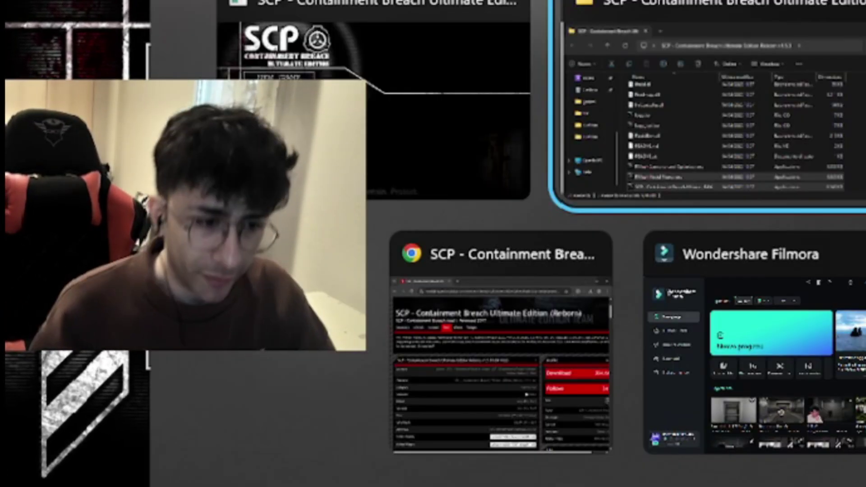